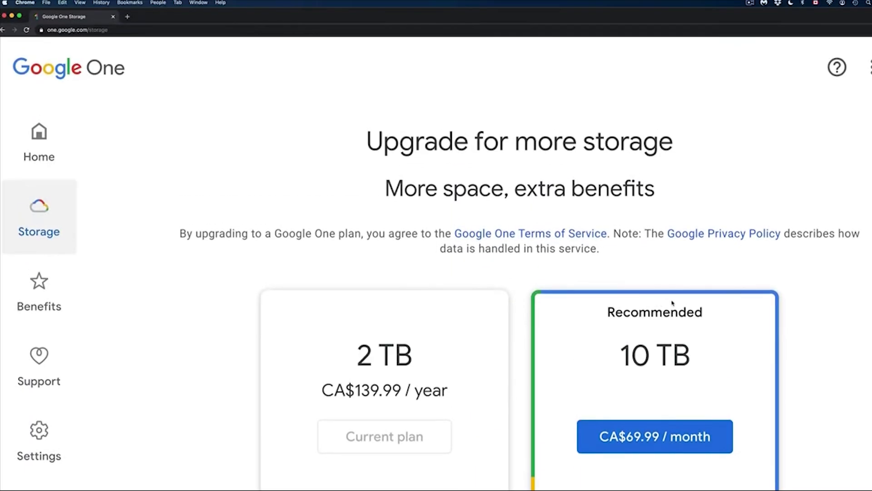
{"action": "scroll", "coordinate": [673, 303], "scroll_direction": "down", "scroll_amount": 2}
{"action": "scroll", "coordinate": [673, 303], "scroll_direction": "down", "scroll_amount": 3}
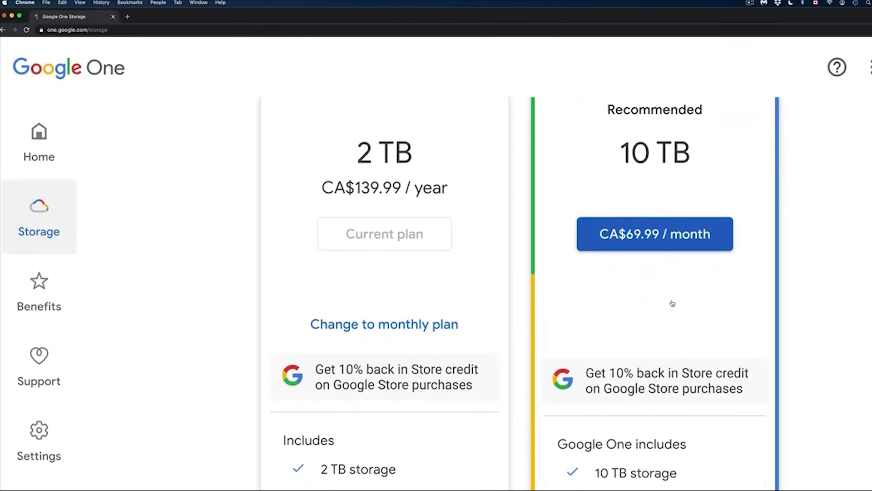
{"action": "scroll", "coordinate": [673, 302], "scroll_direction": "down", "scroll_amount": 2}
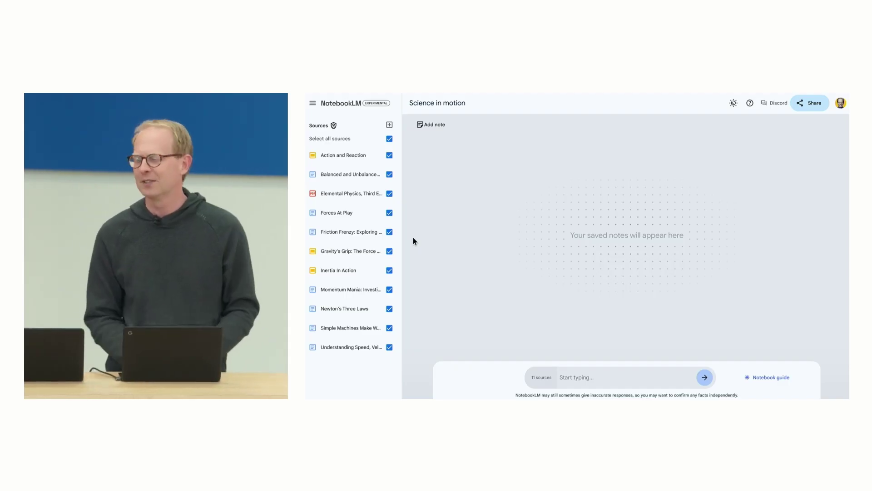
Step: Open the notebook guide for the Science in motion notebook
{"action": "left_click", "coordinate": [755, 377]}
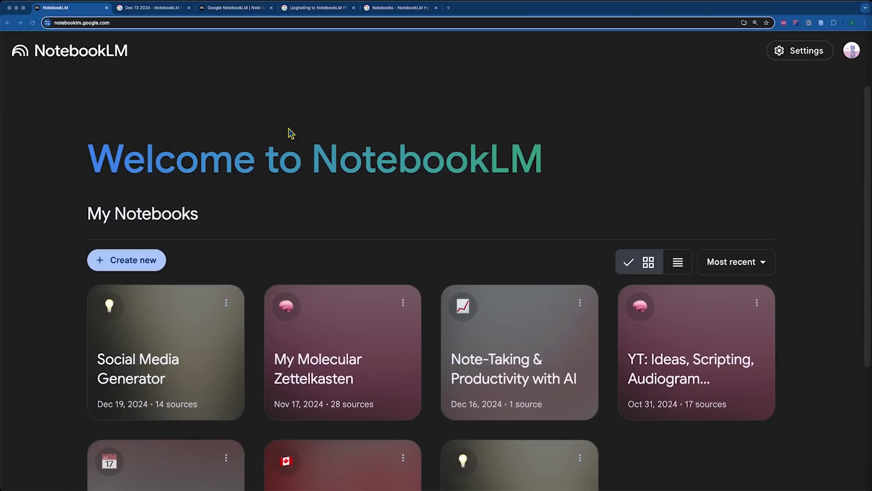
Step: Move from the Dec 13 2024 help article and Molecular Zettelkasten notebook to the NotebookLM Plus page
{"action": "left_click", "coordinate": [133, 7]}
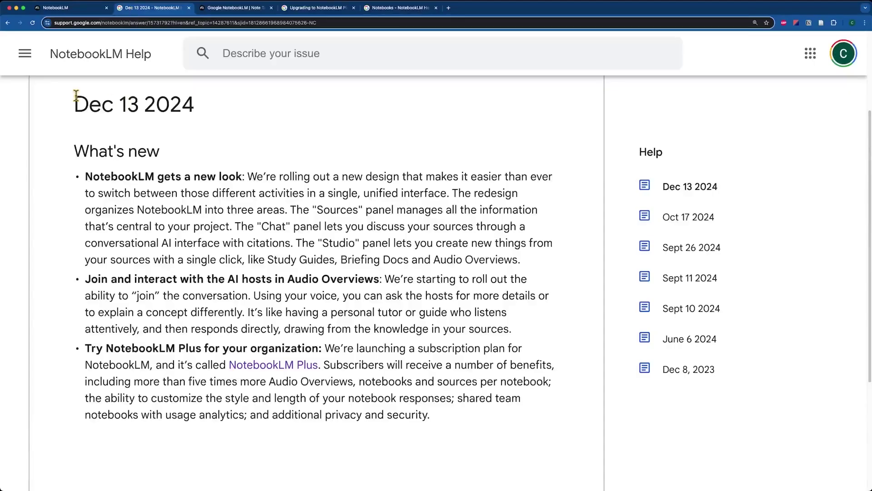
{"action": "key", "text": "super+1"}
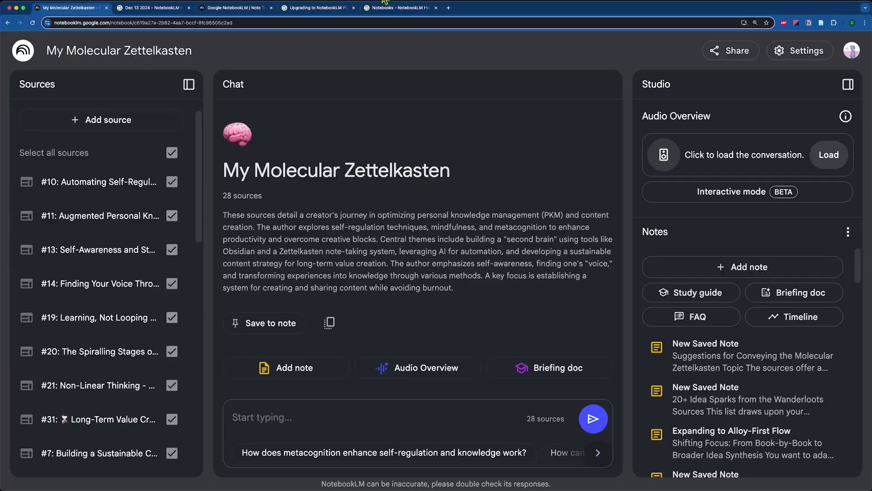
{"action": "key", "text": "super+3"}
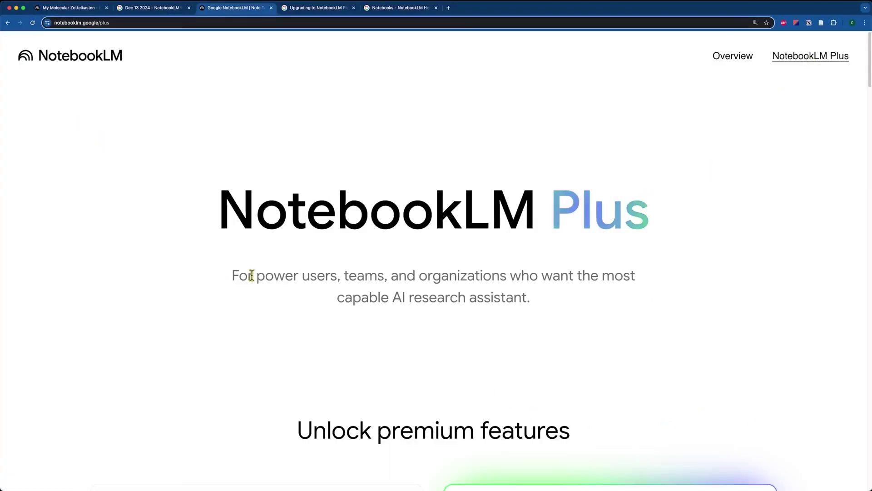
{"action": "scroll", "coordinate": [347, 270], "scroll_direction": "down", "scroll_amount": 10}
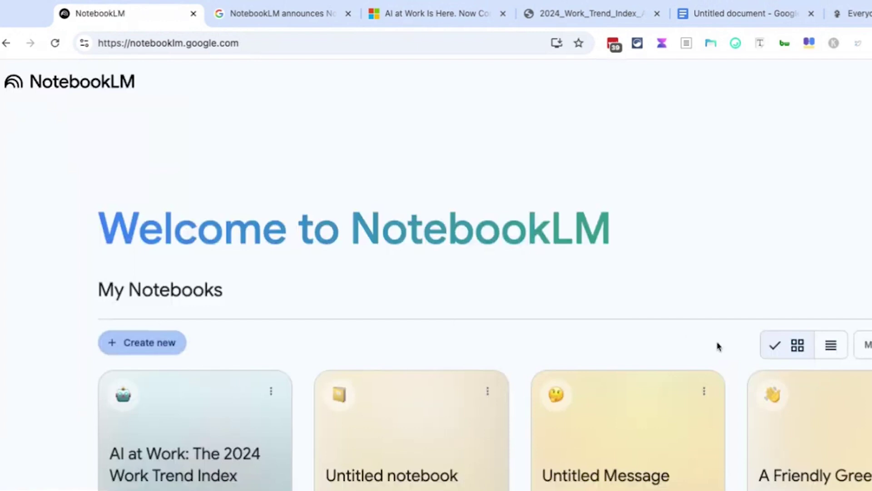
Step: Open the 'AI at Work: The 2024 Work Trend Index' notebook
{"action": "left_click", "coordinate": [831, 345]}
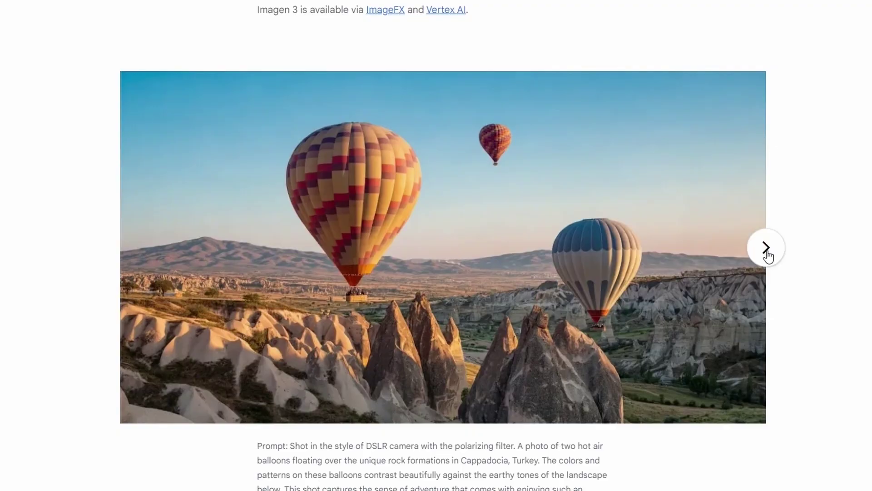
Step: Advance the Imagen 3 example carousel to the next image
{"action": "left_click", "coordinate": [767, 248]}
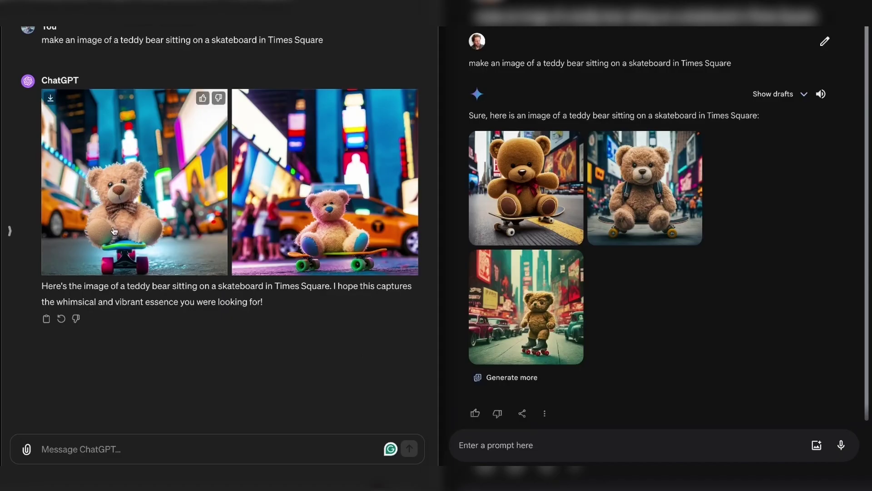
Step: Enlarge the left teddy bear image, then bring up Sora's add image or video options
{"action": "left_click", "coordinate": [114, 231]}
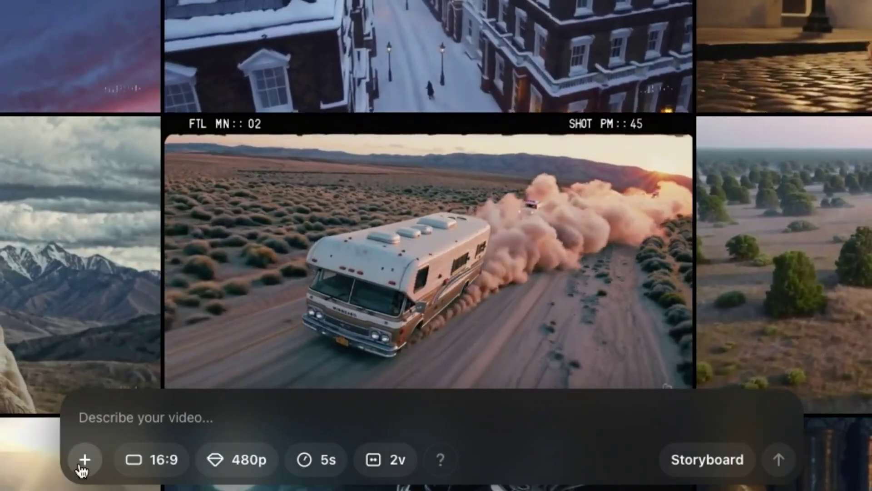
{"action": "left_click", "coordinate": [85, 460]}
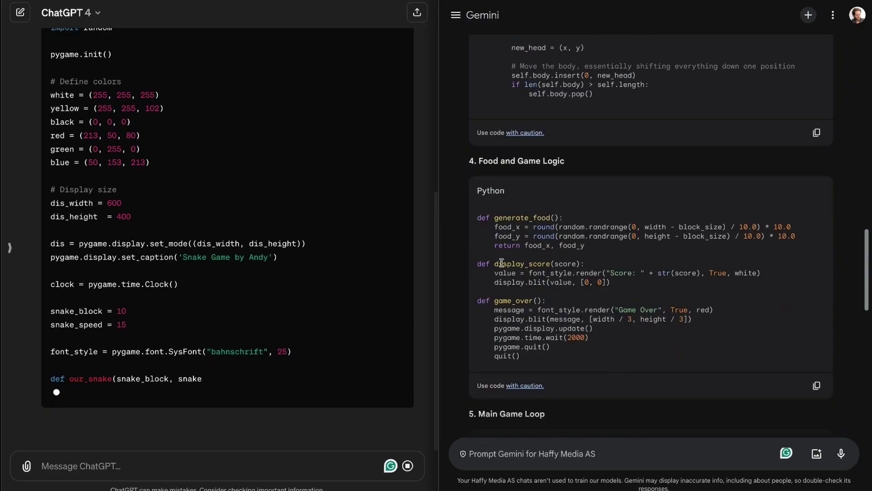
{"action": "scroll", "coordinate": [635, 285], "scroll_direction": "down", "scroll_amount": 5}
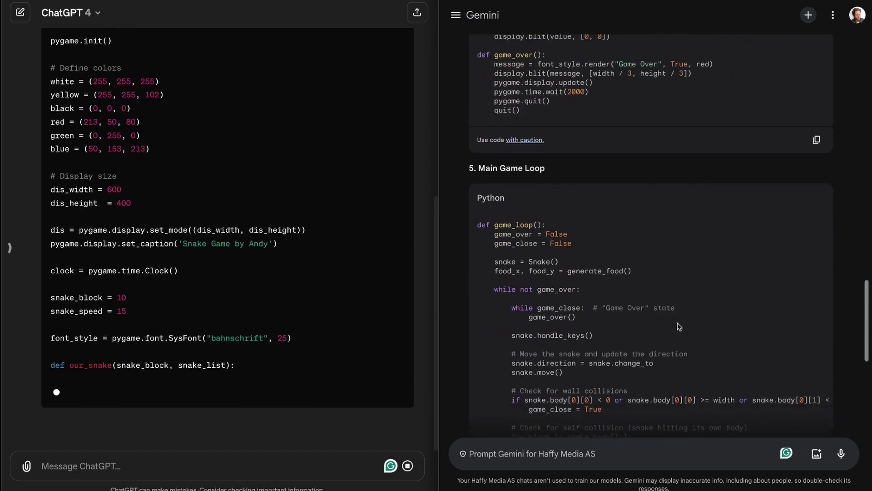
{"action": "scroll", "coordinate": [677, 319], "scroll_direction": "down", "scroll_amount": 5}
{"action": "scroll", "coordinate": [712, 340], "scroll_direction": "down", "scroll_amount": 5}
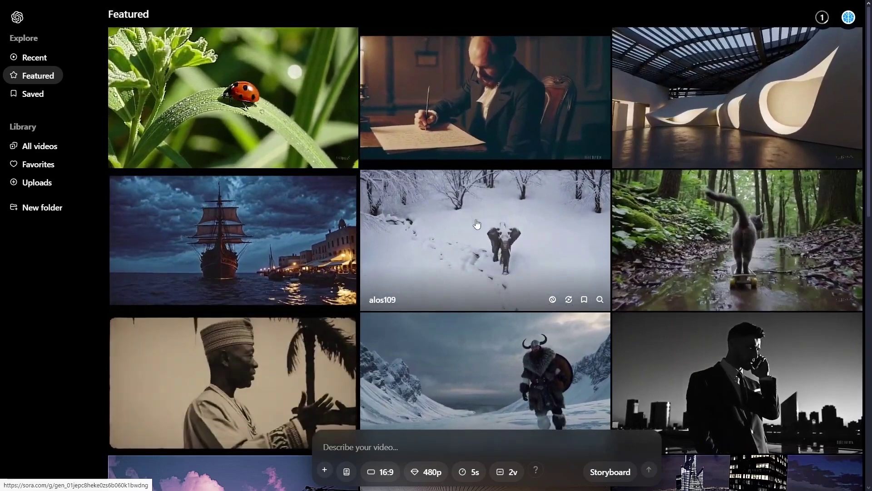
{"action": "scroll", "coordinate": [477, 223], "scroll_direction": "down", "scroll_amount": 2}
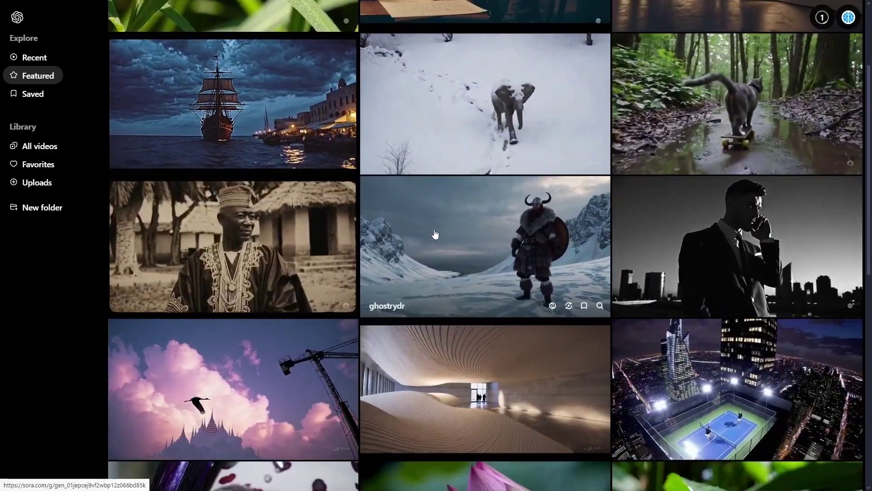
Step: Open the featured Sora video 'Viking's Snowy Journey' in the player
{"action": "left_click", "coordinate": [457, 230]}
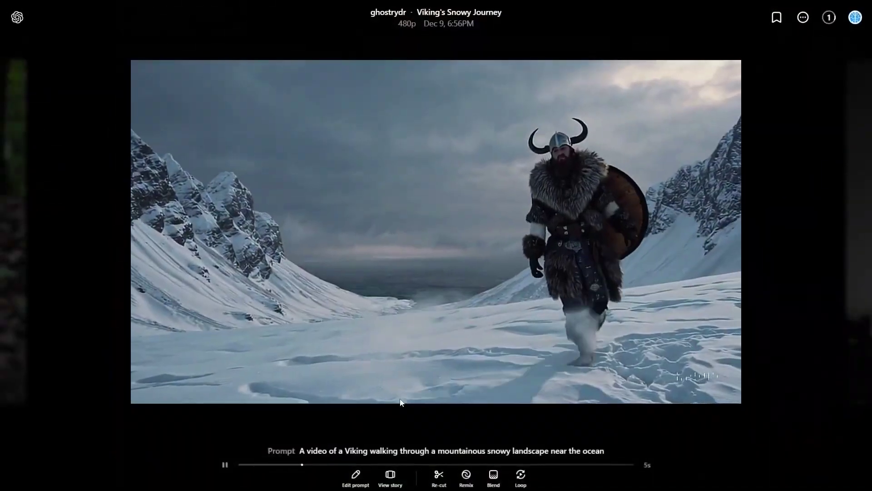